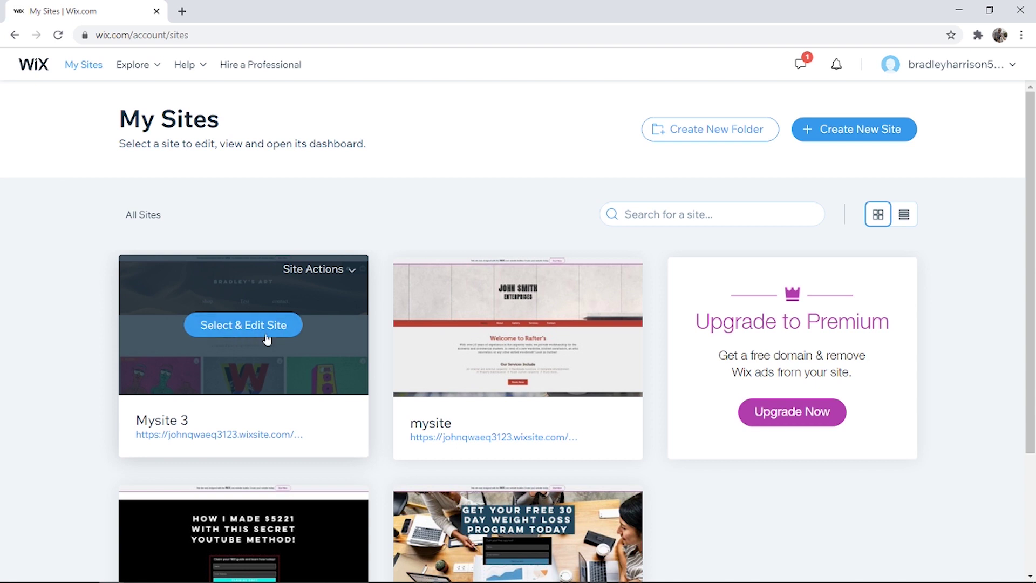
Step: Open Mysite 3 from its card on My Sites
{"action": "left_click", "coordinate": [230, 325]}
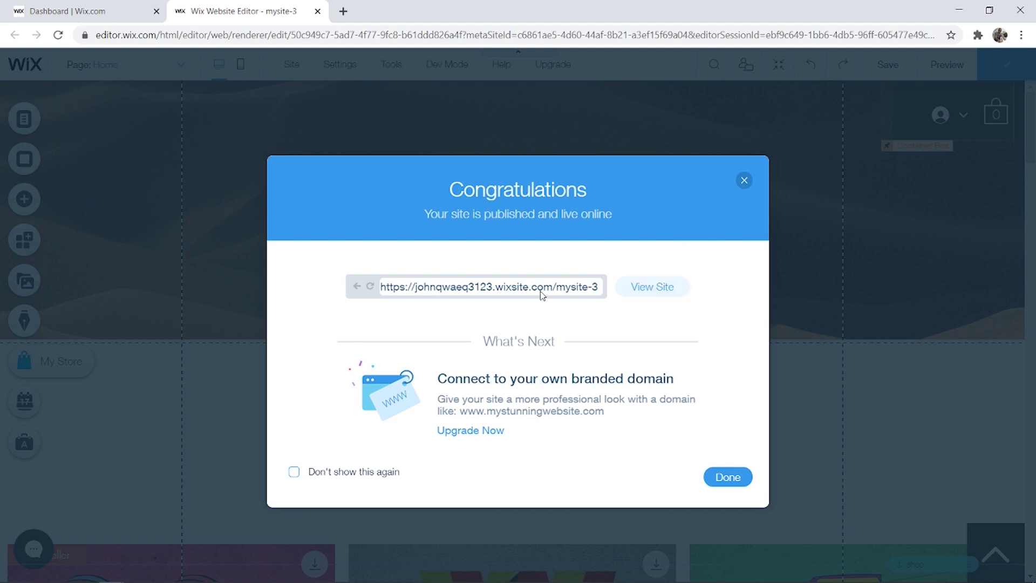
Step: Copy Mysite 3's published wixsite.com address and close the Congratulations dialog
{"action": "left_click_drag", "start_coordinate": [553, 286], "coordinate": [336, 293]}
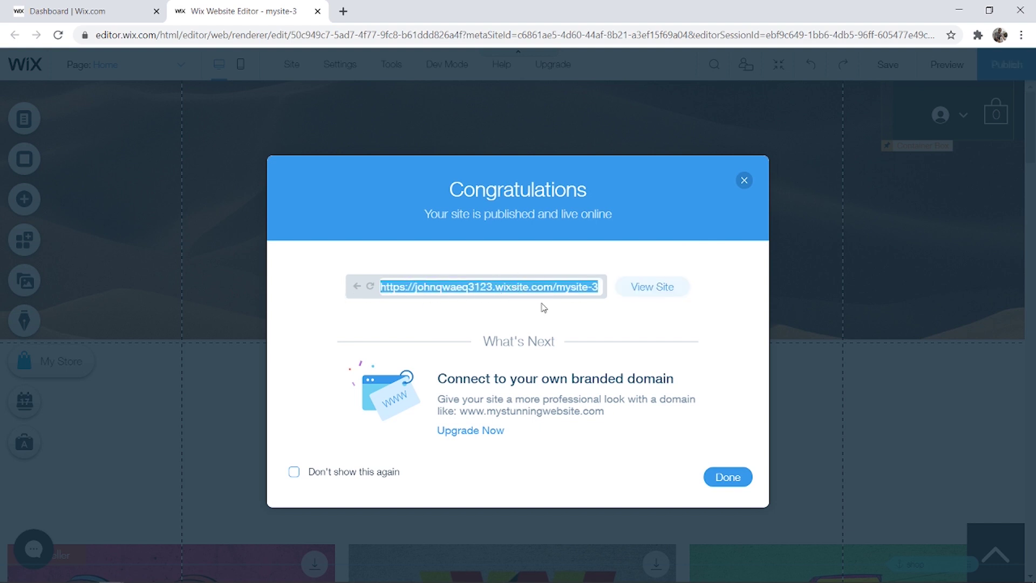
{"action": "right_click", "coordinate": [524, 292]}
{"action": "left_click", "coordinate": [573, 301]}
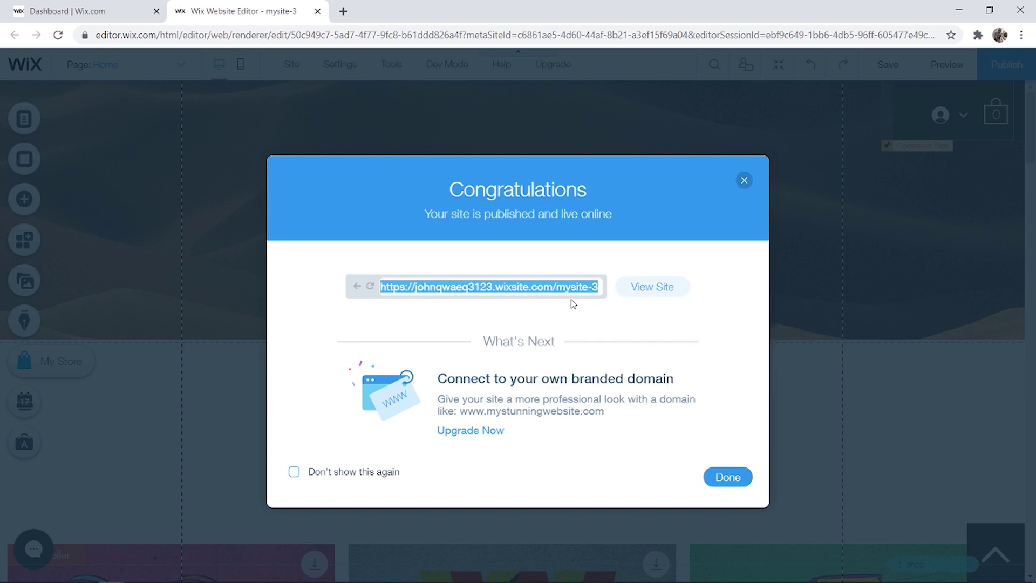
{"action": "left_click", "coordinate": [743, 182]}
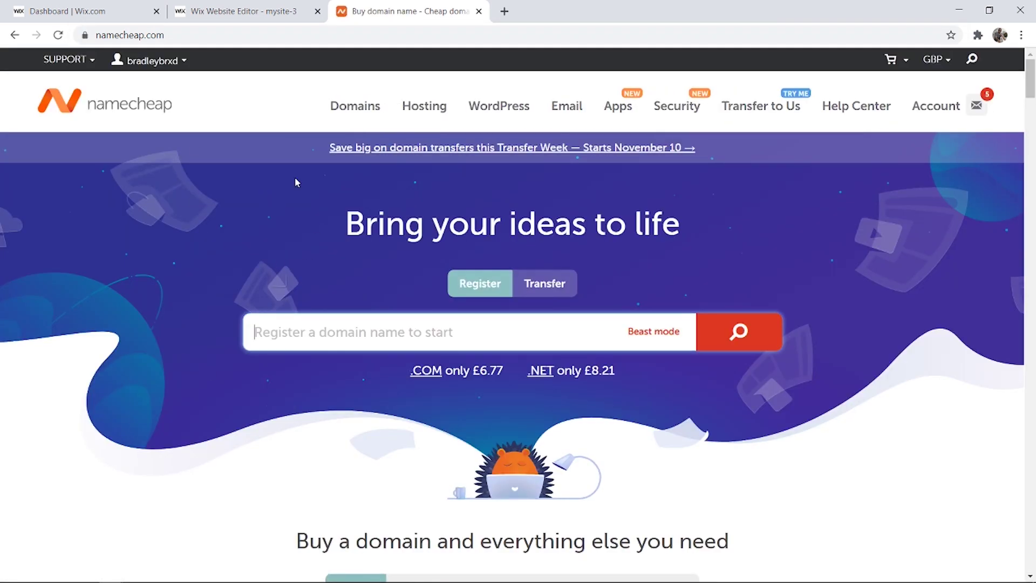
Step: Go to the Namecheap Dashboard from the username dropdown
{"action": "left_click", "coordinate": [158, 60]}
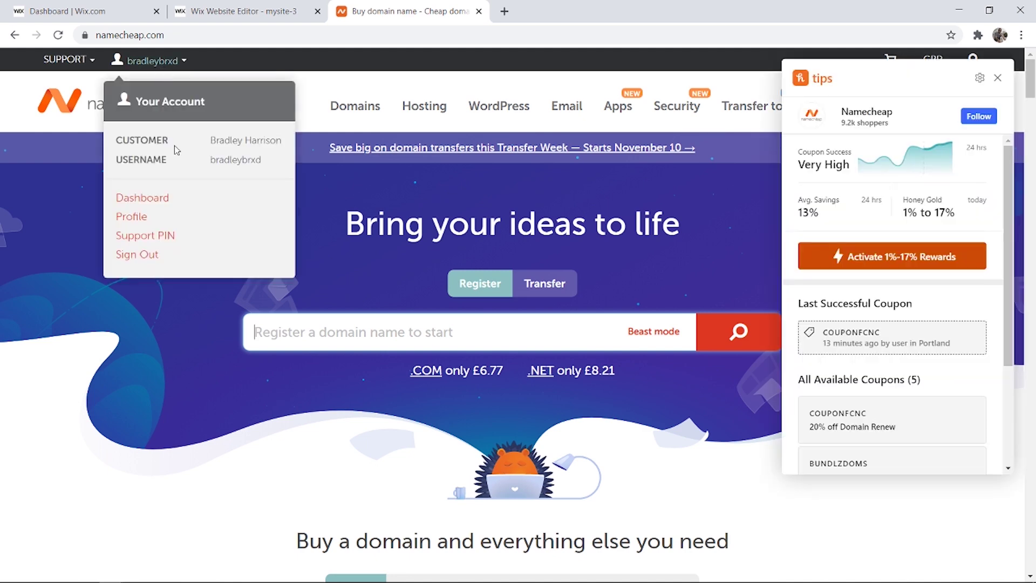
{"action": "left_click", "coordinate": [136, 199]}
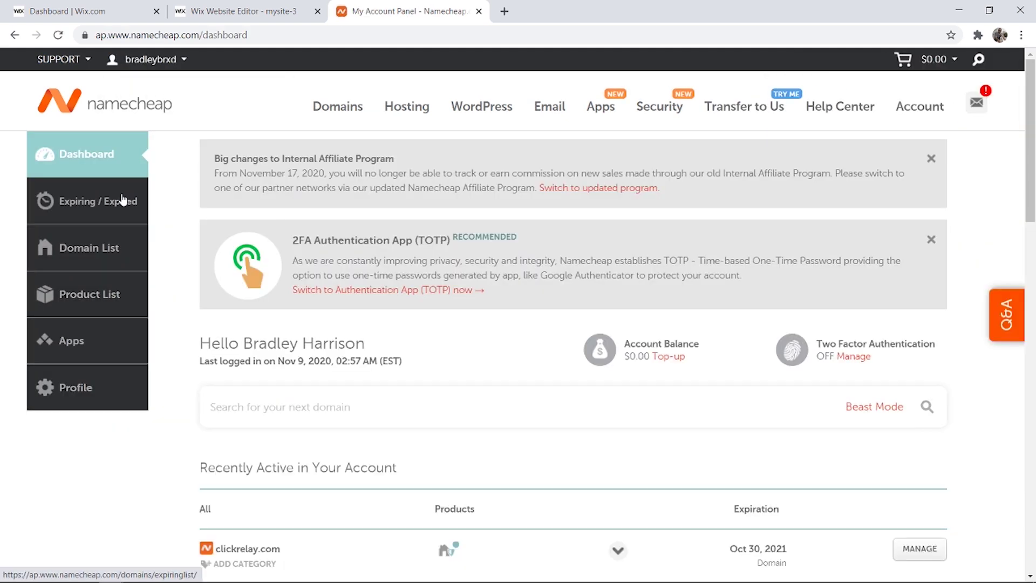
{"action": "scroll", "coordinate": [123, 199], "scroll_direction": "down", "scroll_amount": 3}
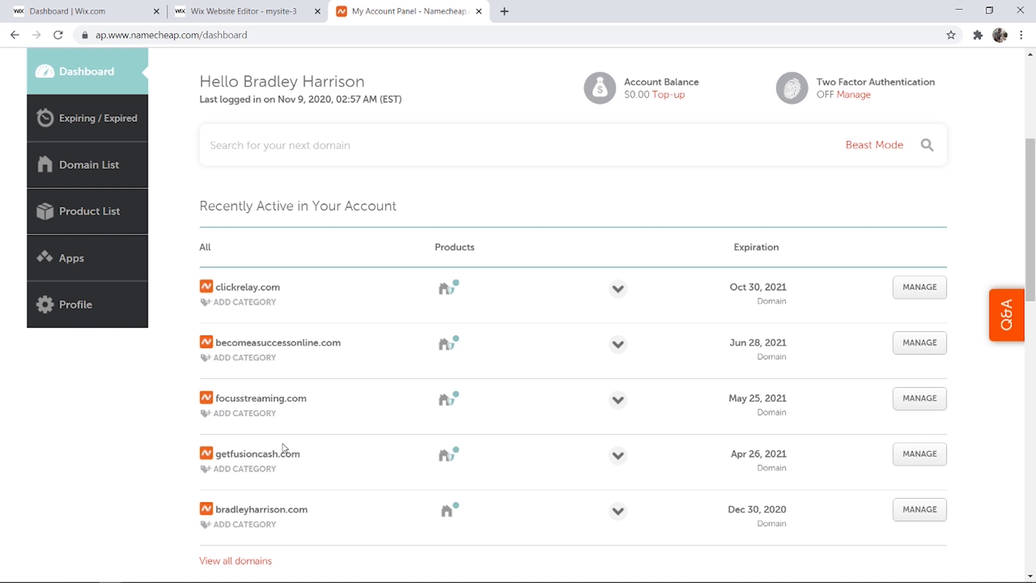
{"action": "scroll", "coordinate": [887, 464], "scroll_direction": "down", "scroll_amount": 1}
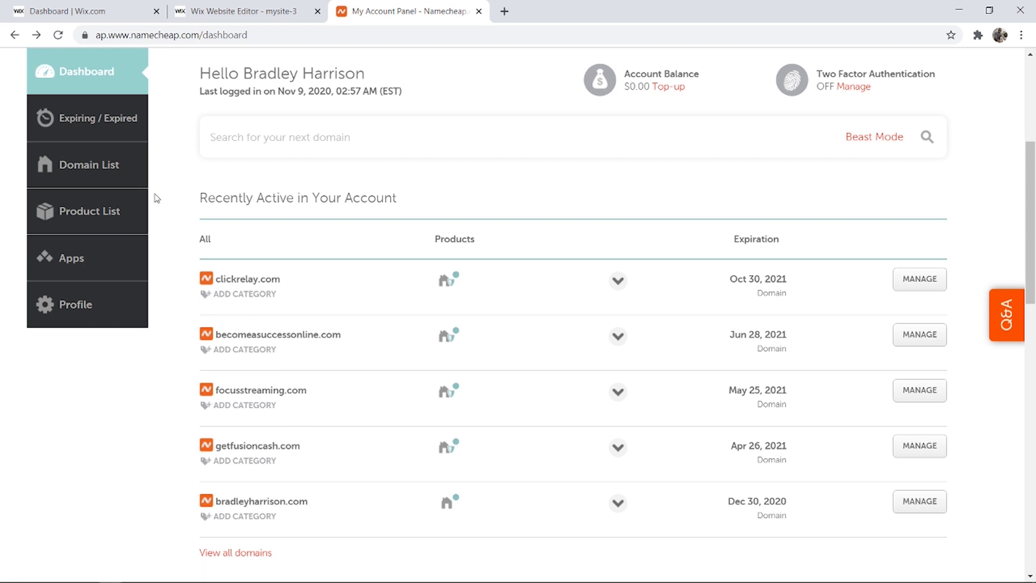
Step: Choose MANAGE for getfusioncash.com under Recently Active domains
{"action": "left_click", "coordinate": [920, 445]}
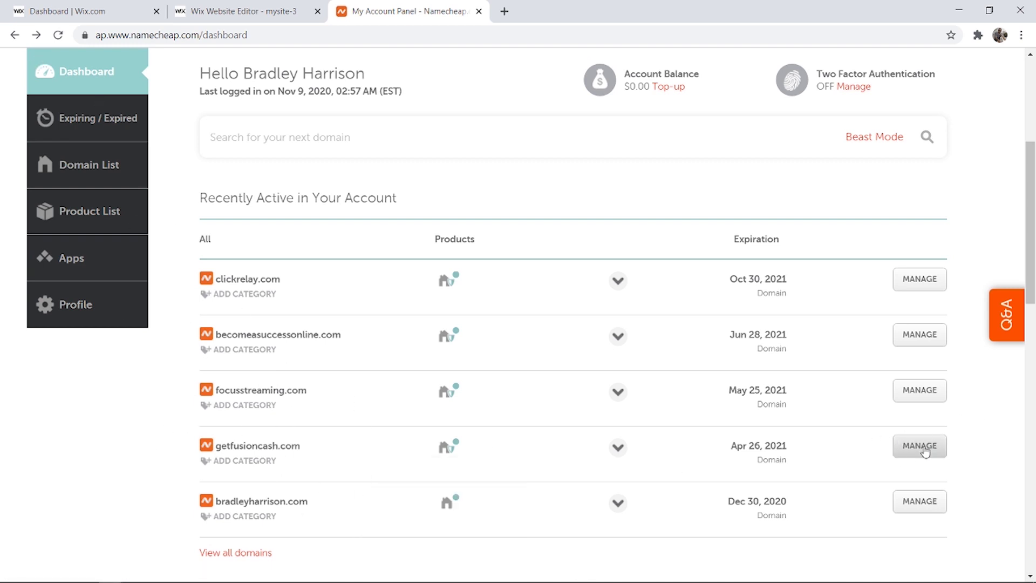
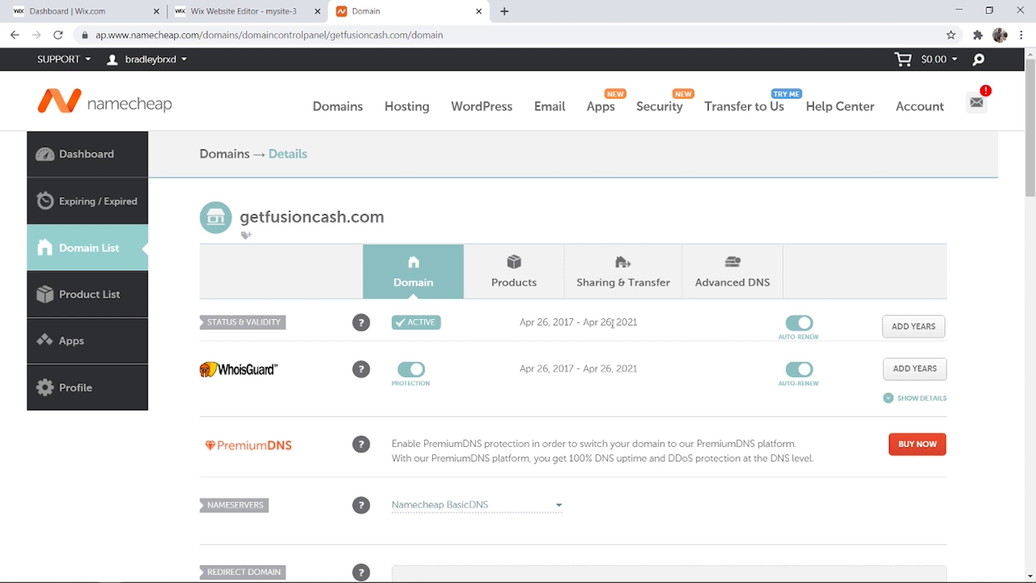
{"action": "left_click_drag", "start_coordinate": [1029, 113], "coordinate": [1030, 170]}
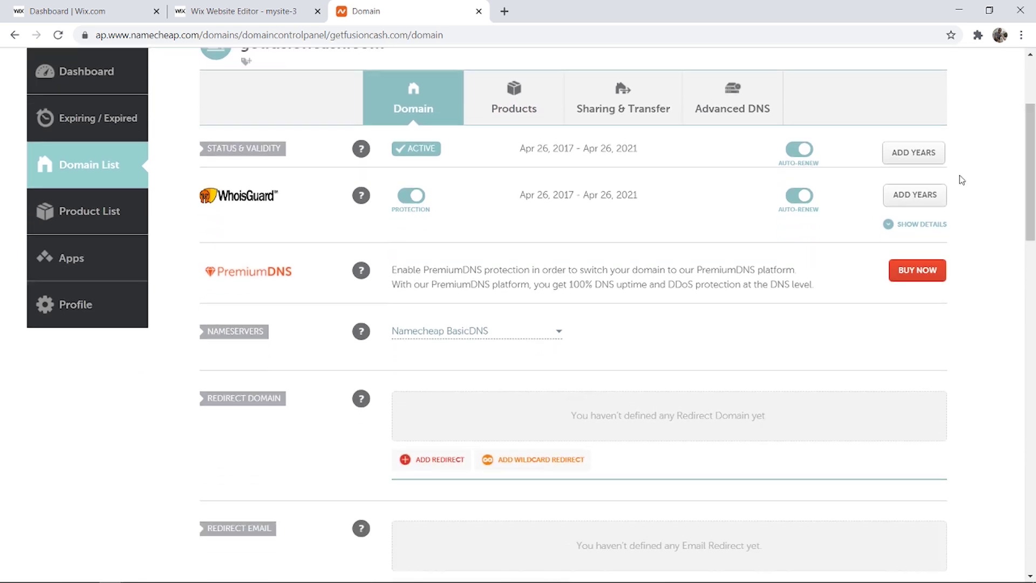
Step: Review the nameserver choices and redirect domain section without changing anything
{"action": "left_click", "coordinate": [441, 331]}
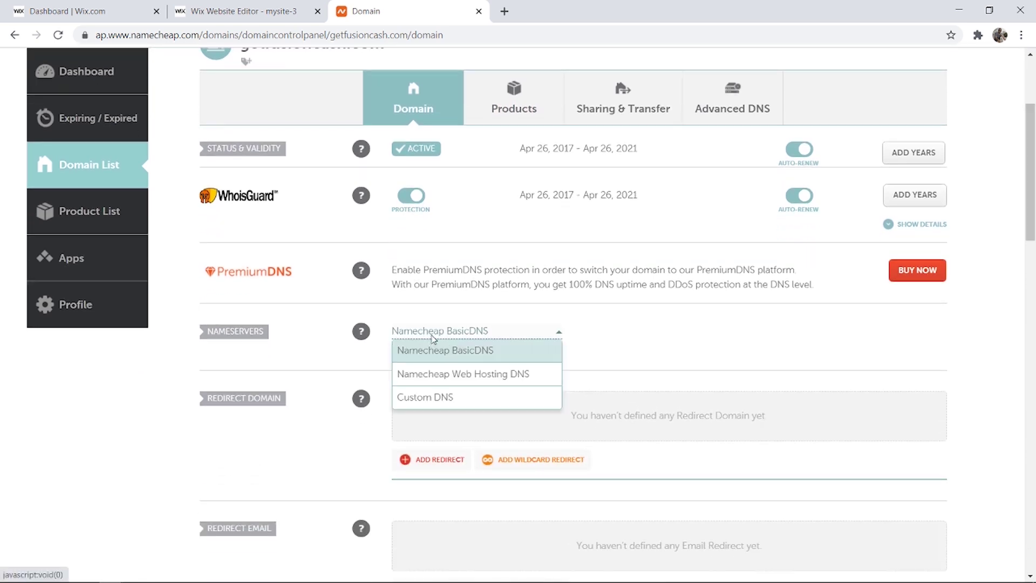
{"action": "left_click", "coordinate": [482, 331]}
{"action": "left_click_drag", "start_coordinate": [290, 401], "coordinate": [207, 405]}
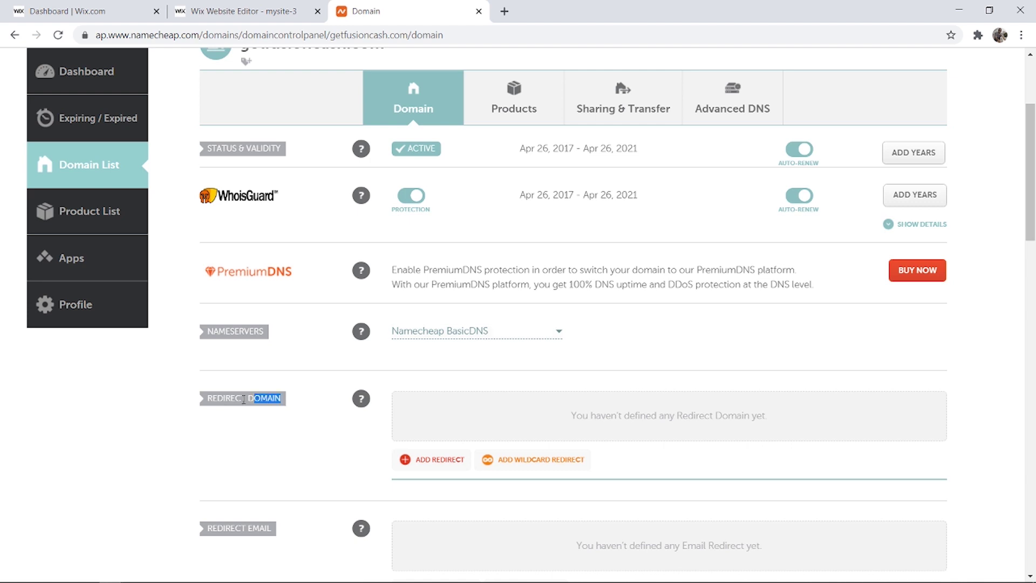
{"action": "left_click", "coordinate": [227, 438]}
Step: Add and save a redirect from getfusioncash.com to the pasted Wix site URL
{"action": "left_click", "coordinate": [395, 459]}
{"action": "left_click", "coordinate": [418, 446]}
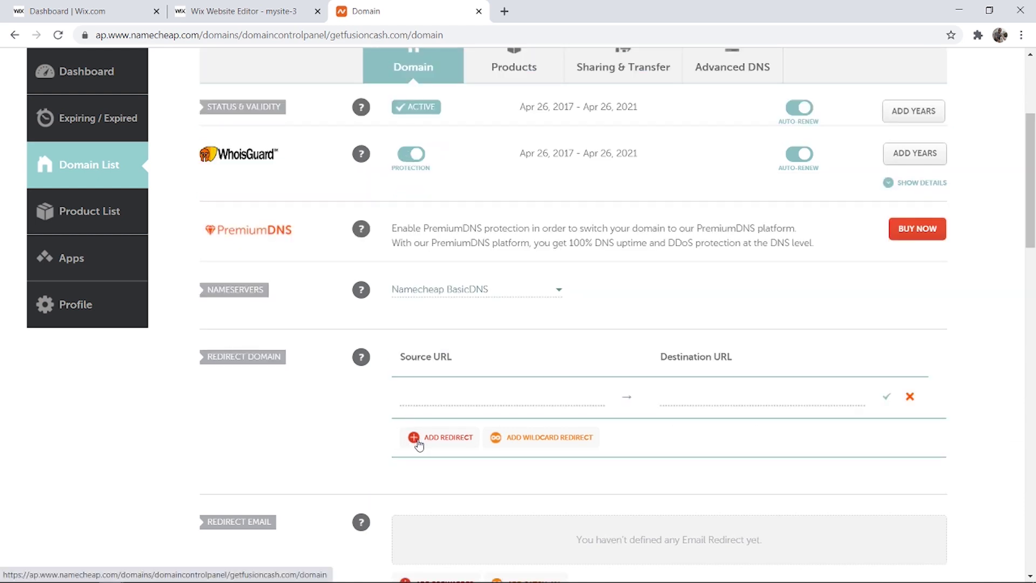
{"action": "left_click", "coordinate": [437, 397]}
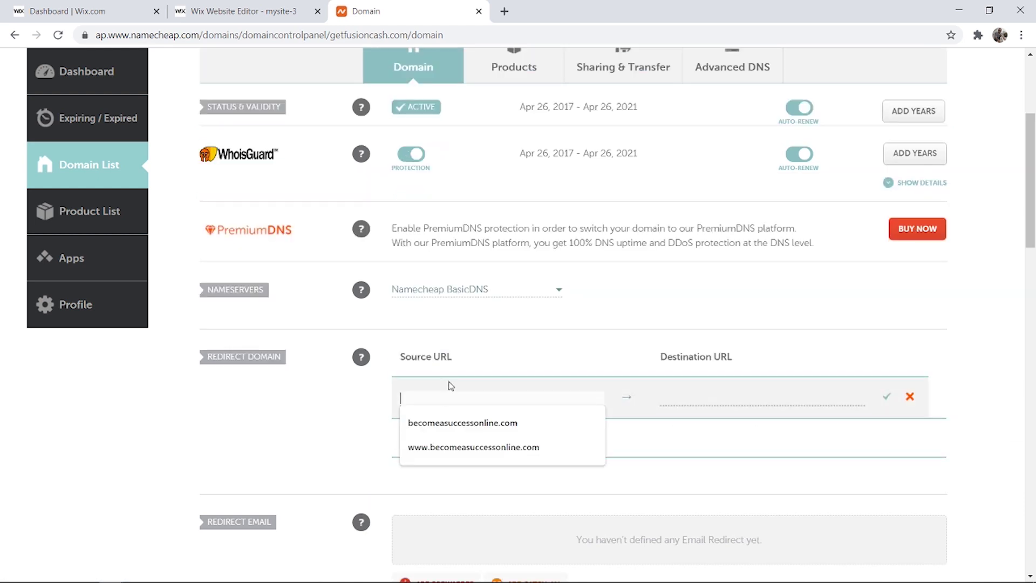
{"action": "scroll", "coordinate": [433, 393], "scroll_direction": "up", "scroll_amount": 1}
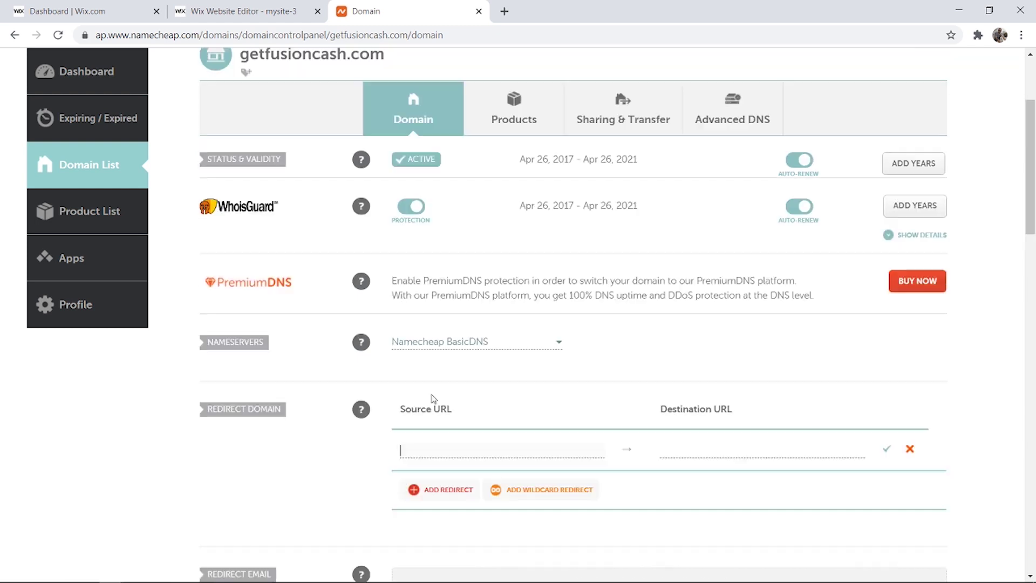
{"action": "scroll", "coordinate": [537, 278], "scroll_direction": "down", "scroll_amount": 1}
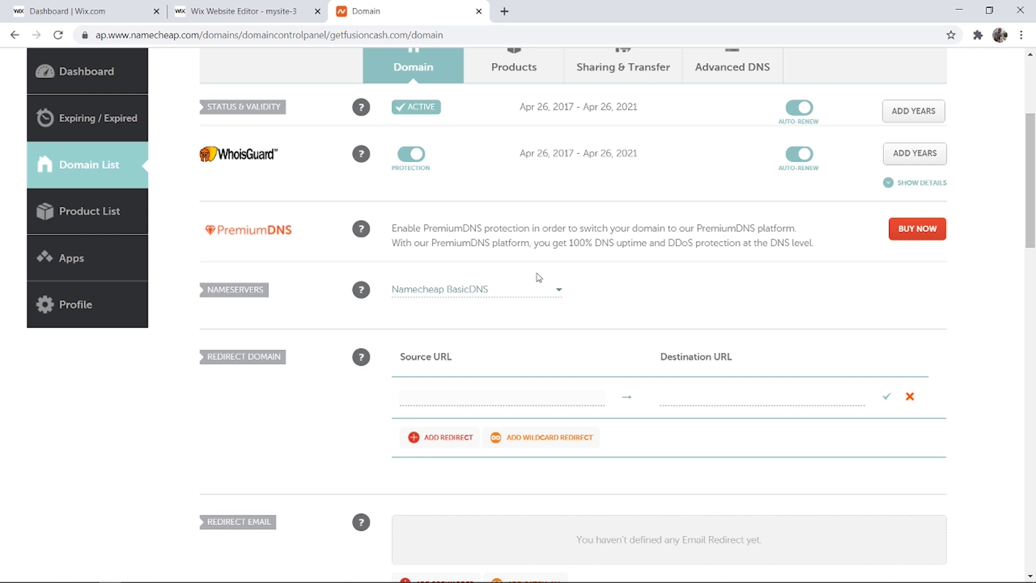
{"action": "type", "text": "getfusion"}
{"action": "type", "text": "cash.com"}
{"action": "left_click", "coordinate": [709, 397]}
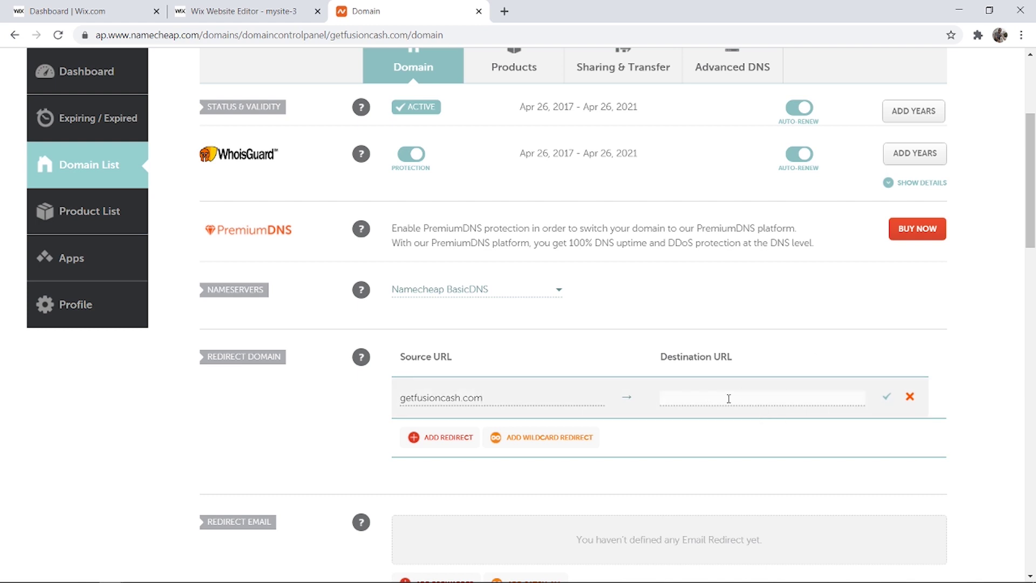
{"action": "type", "text": "https://johnqwaeq3123.wixsite.com/mysite-3"}
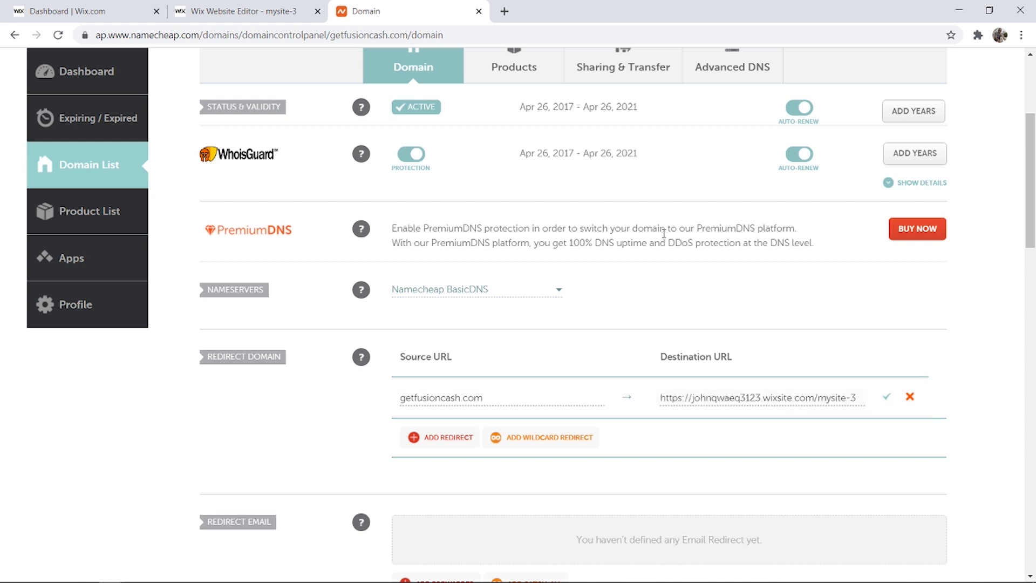
{"action": "left_click", "coordinate": [886, 396]}
{"action": "left_click", "coordinate": [447, 438]}
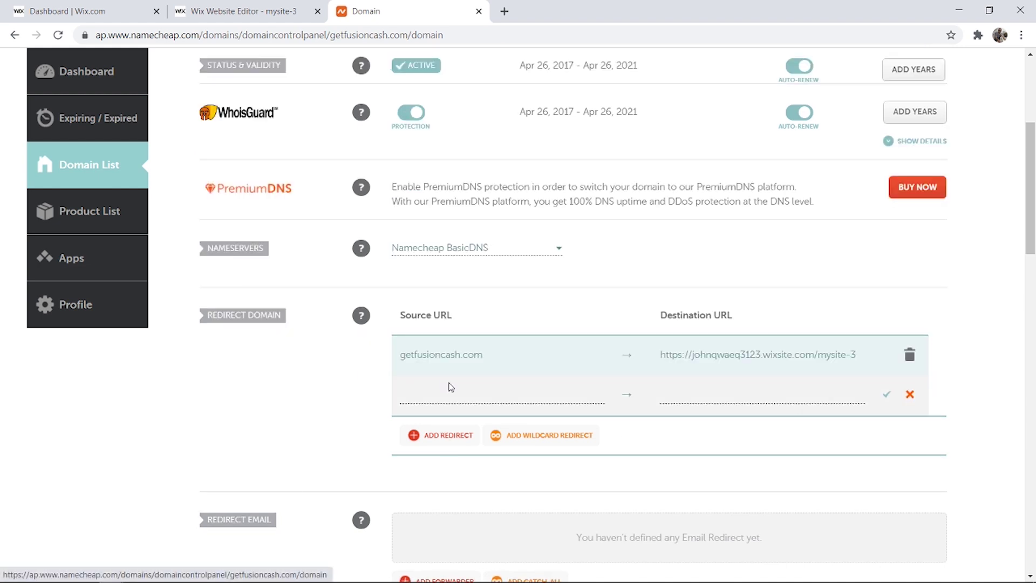
{"action": "left_click", "coordinate": [467, 396]}
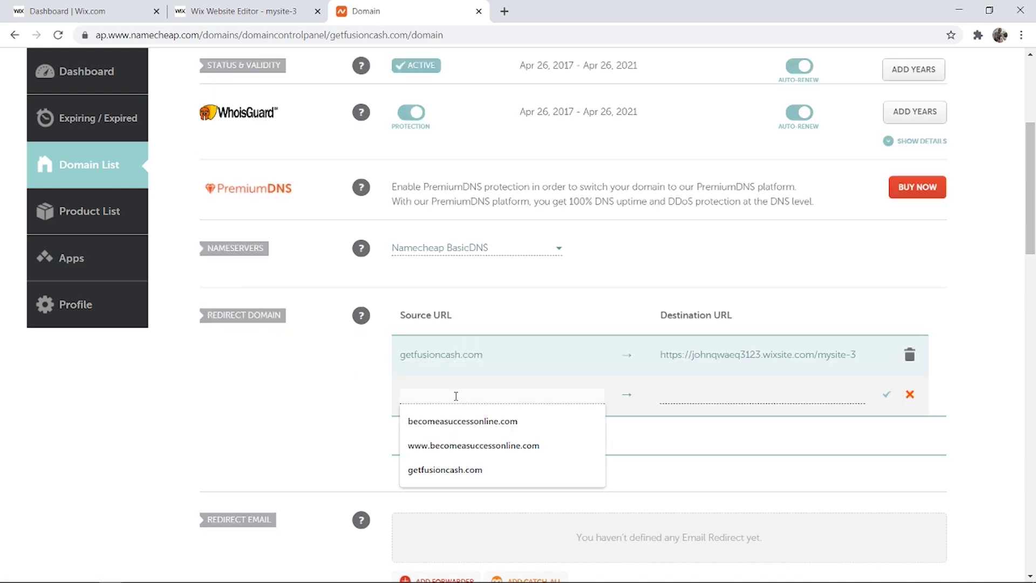
{"action": "type", "text": "www.g"}
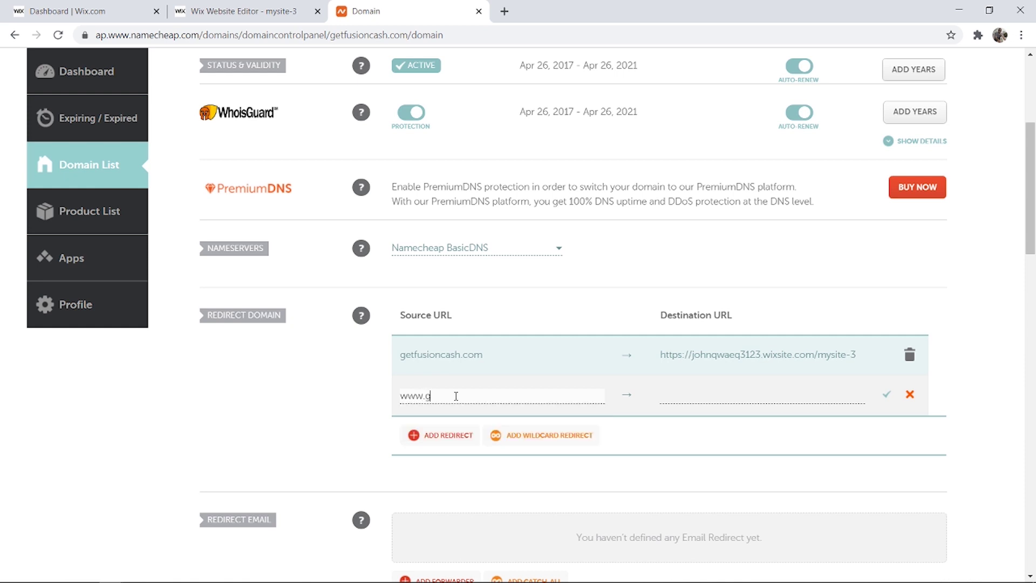
{"action": "type", "text": "etfusioncash.com"}
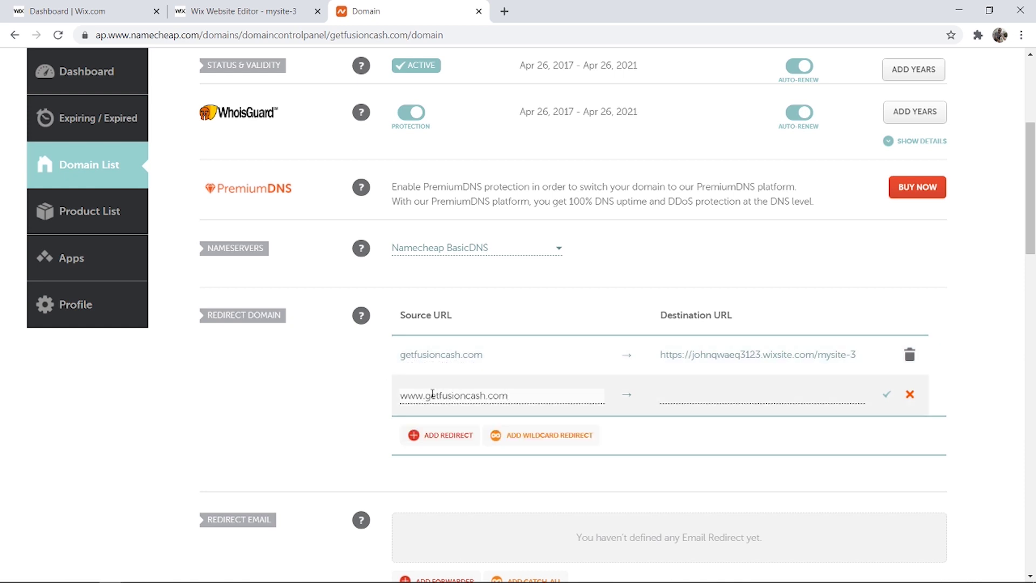
{"action": "left_click", "coordinate": [736, 395]}
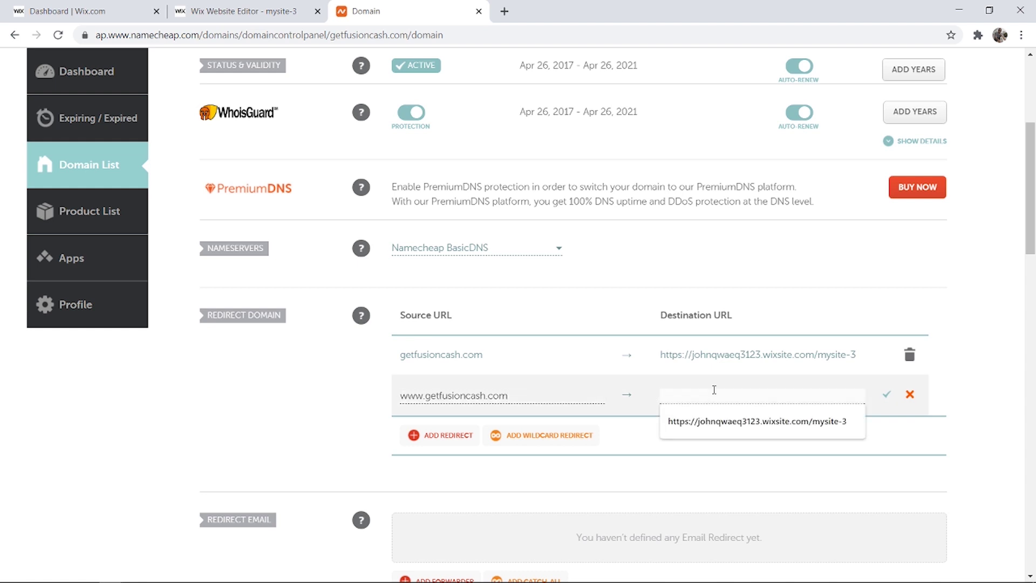
{"action": "left_click", "coordinate": [757, 421]}
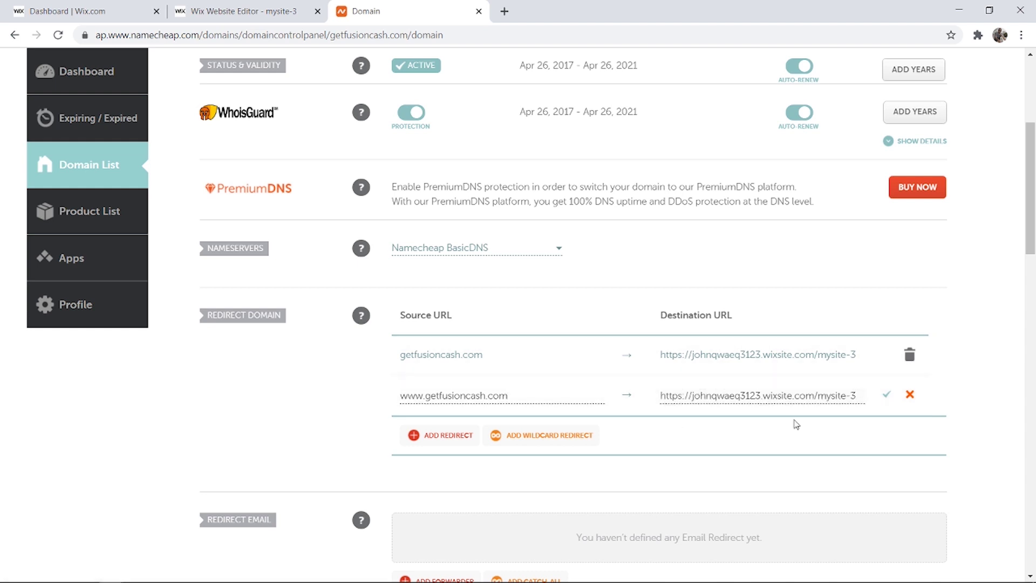
{"action": "left_click", "coordinate": [886, 395]}
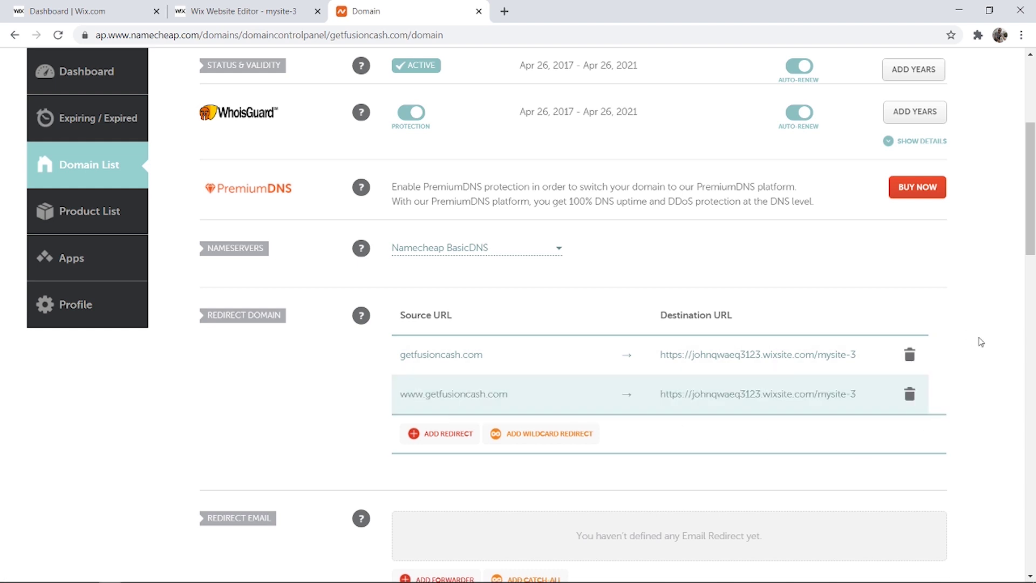
{"action": "scroll", "coordinate": [618, 221], "scroll_direction": "up", "scroll_amount": 5}
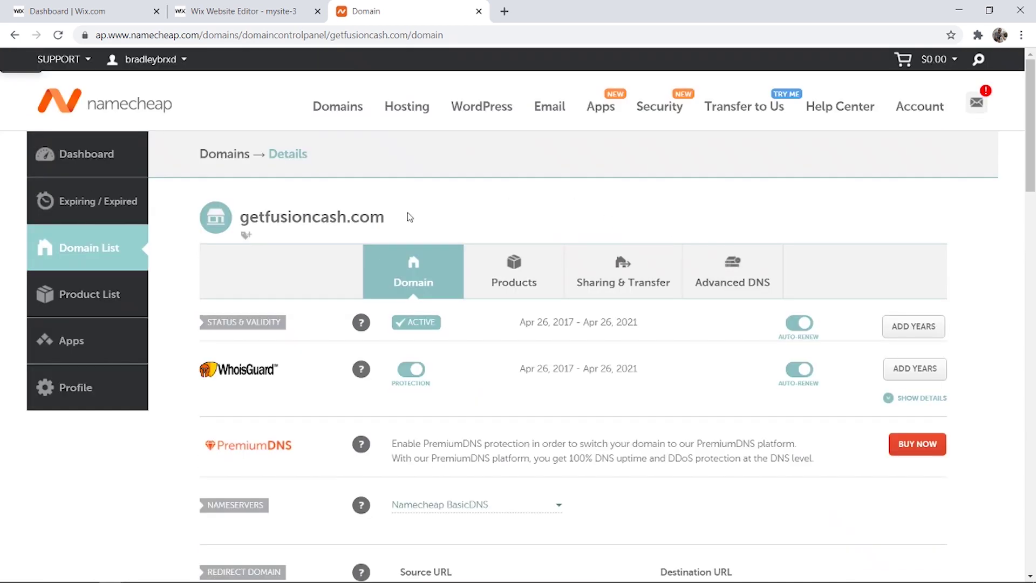
{"action": "left_click_drag", "start_coordinate": [388, 217], "coordinate": [242, 217]}
{"action": "right_click", "coordinate": [261, 220]}
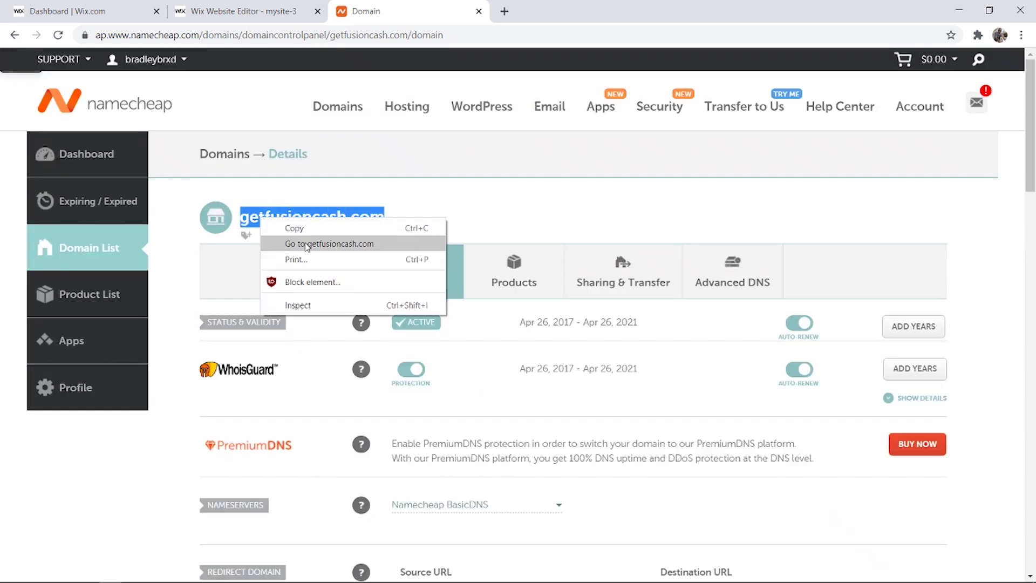